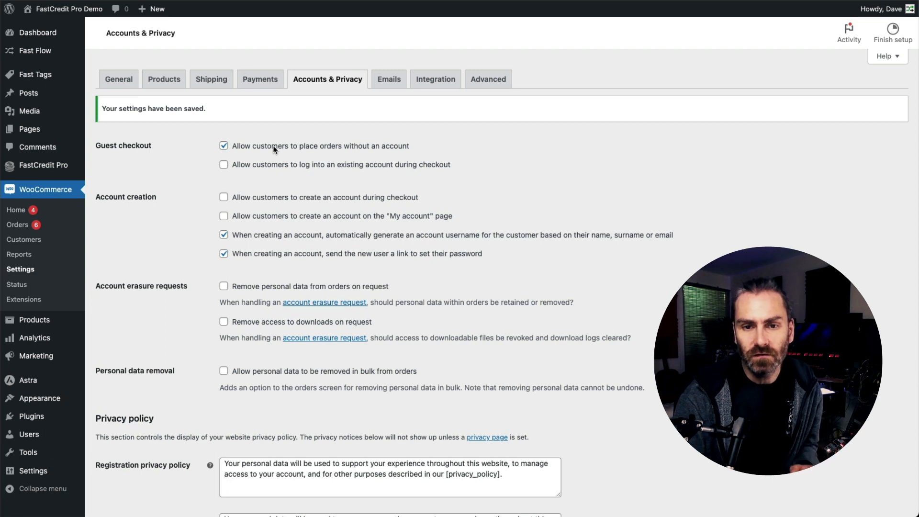
Step: Disallow orders without an account, allow customers to create an account during checkout, and save the settings
{"action": "left_click", "coordinate": [224, 147]}
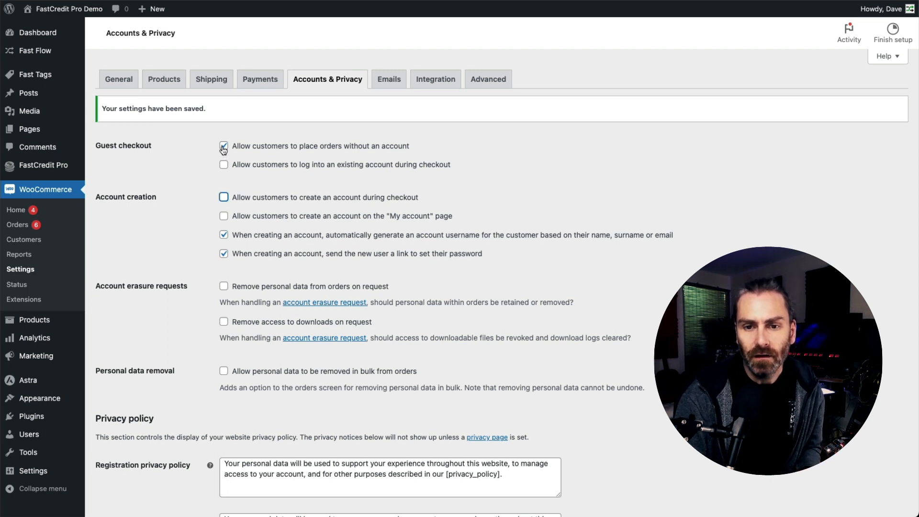
{"action": "left_click", "coordinate": [224, 197]}
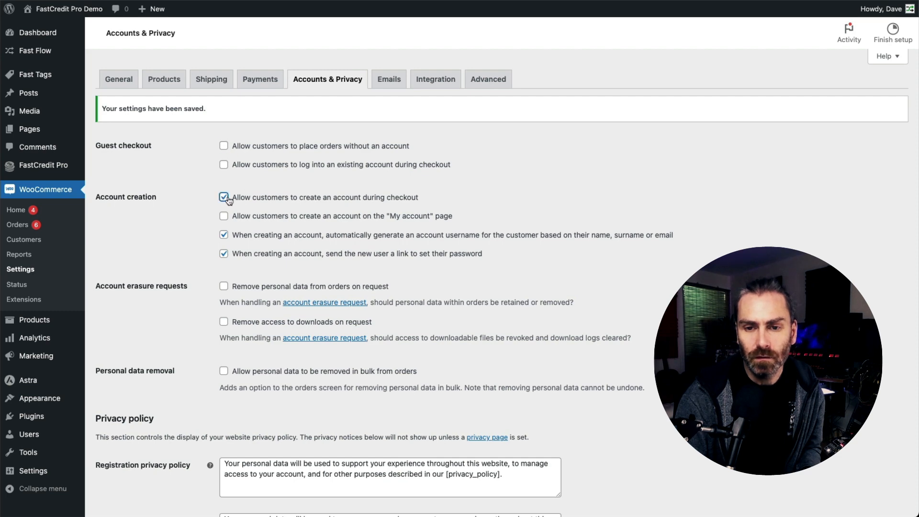
{"action": "scroll", "coordinate": [140, 309], "scroll_direction": "down", "scroll_amount": 8}
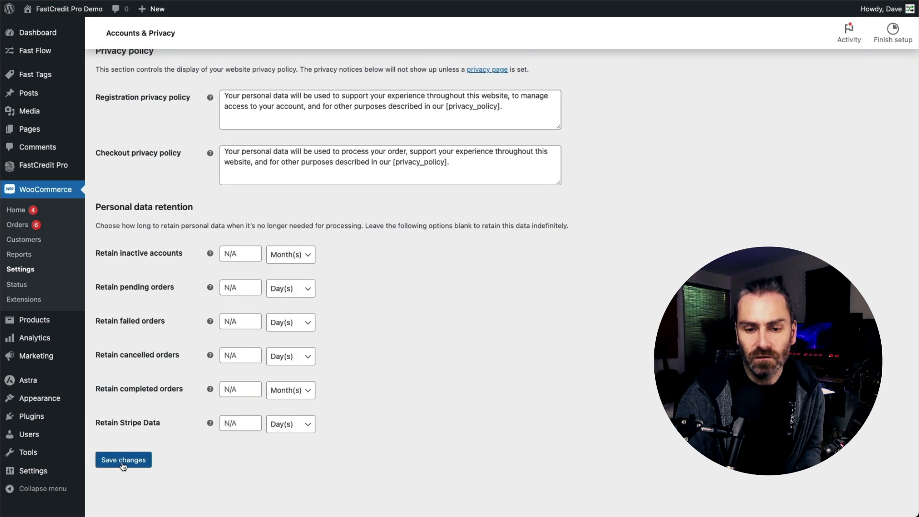
{"action": "left_click", "coordinate": [123, 460]}
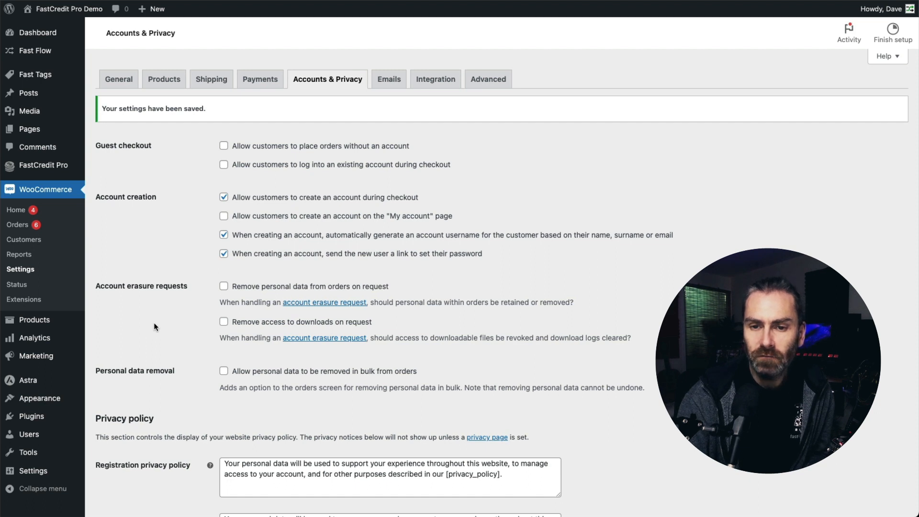
Step: Allow guest orders without an account, disallow account creation during checkout, and save the settings
{"action": "left_click", "coordinate": [268, 146]}
{"action": "left_click", "coordinate": [249, 198]}
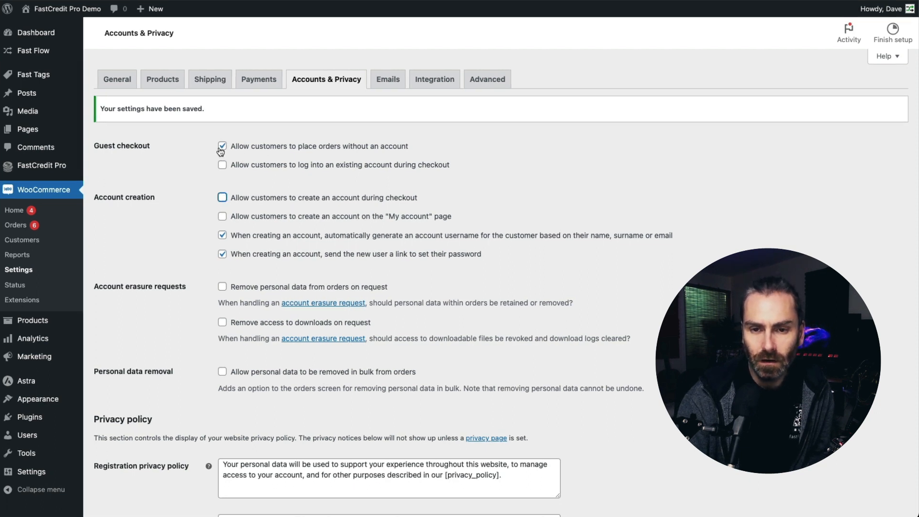
{"action": "scroll", "coordinate": [185, 300], "scroll_direction": "down", "scroll_amount": 10}
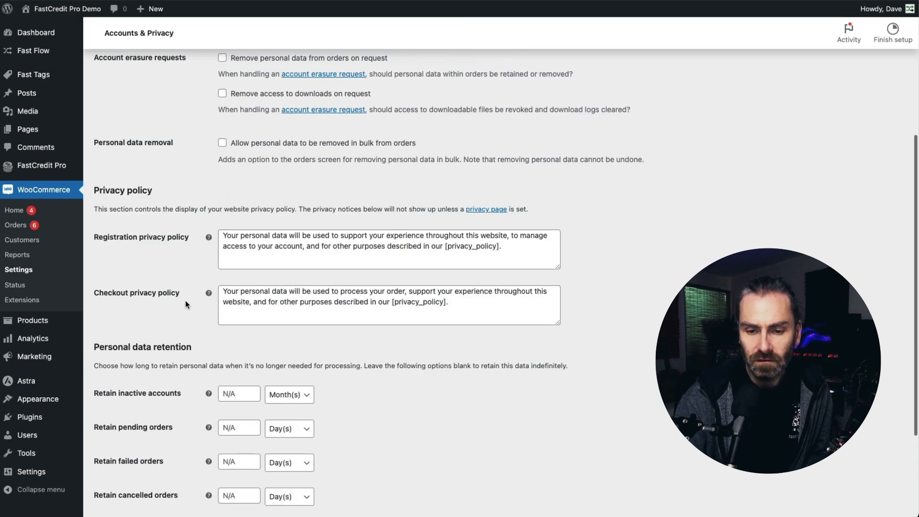
{"action": "left_click", "coordinate": [121, 460]}
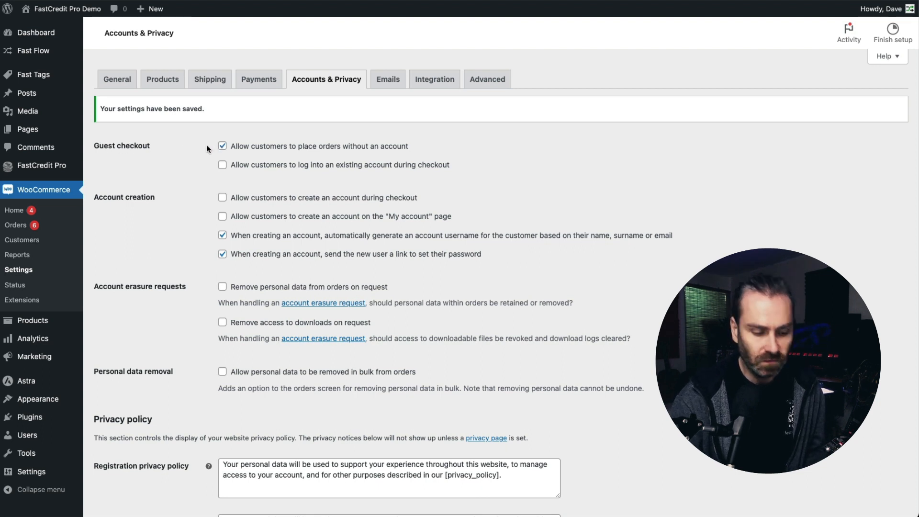
{"action": "key", "text": "super+shift+n"}
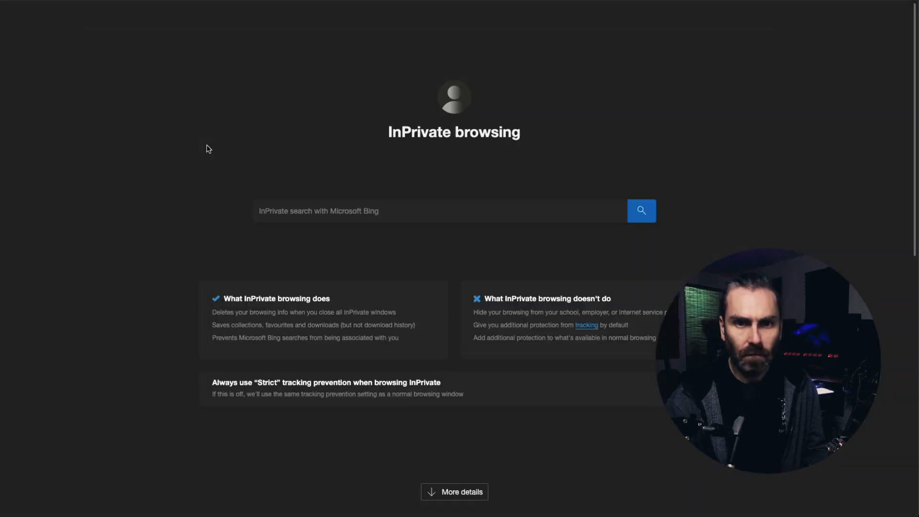
{"action": "type", "text": "https://ammer-king-xidu.instawp.xyz/shop/"}
{"action": "key", "text": "Return"}
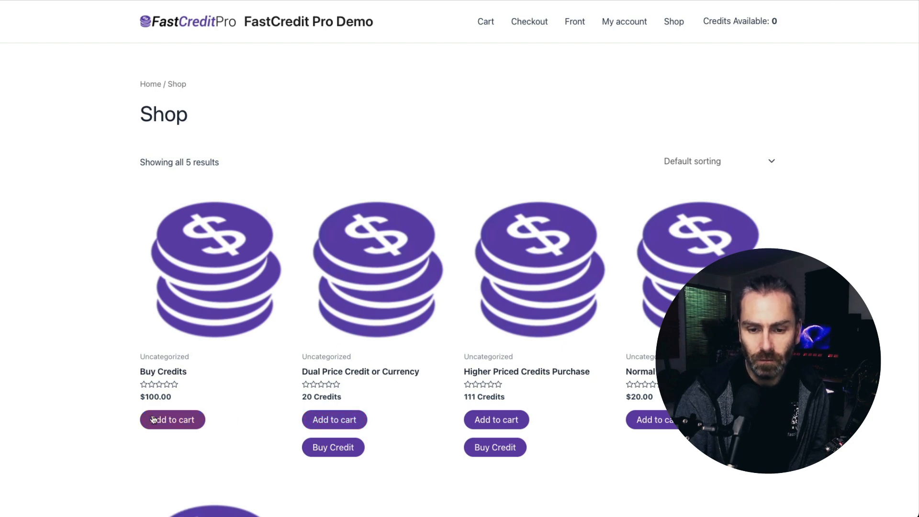
{"action": "left_click", "coordinate": [175, 421]}
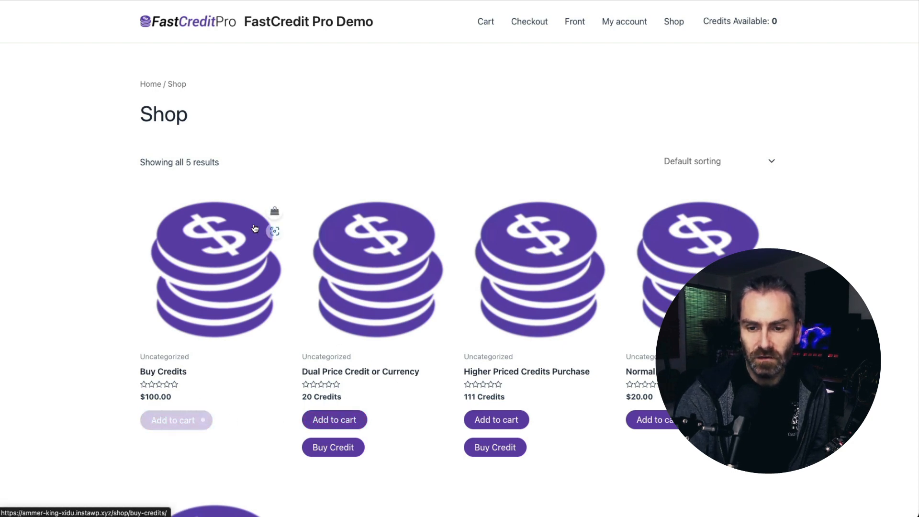
{"action": "left_click", "coordinate": [529, 29]}
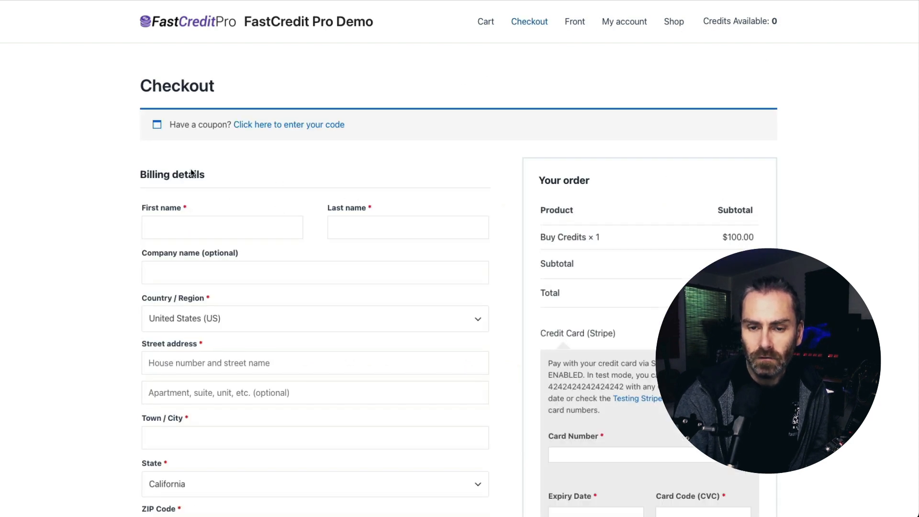
Step: Fill in the billing details with the customer's first and last name, United Kingdom (UK) address, phone number and e-mail
{"action": "scroll", "coordinate": [198, 211], "scroll_direction": "down", "scroll_amount": 6}
{"action": "scroll", "coordinate": [201, 210], "scroll_direction": "up", "scroll_amount": 6}
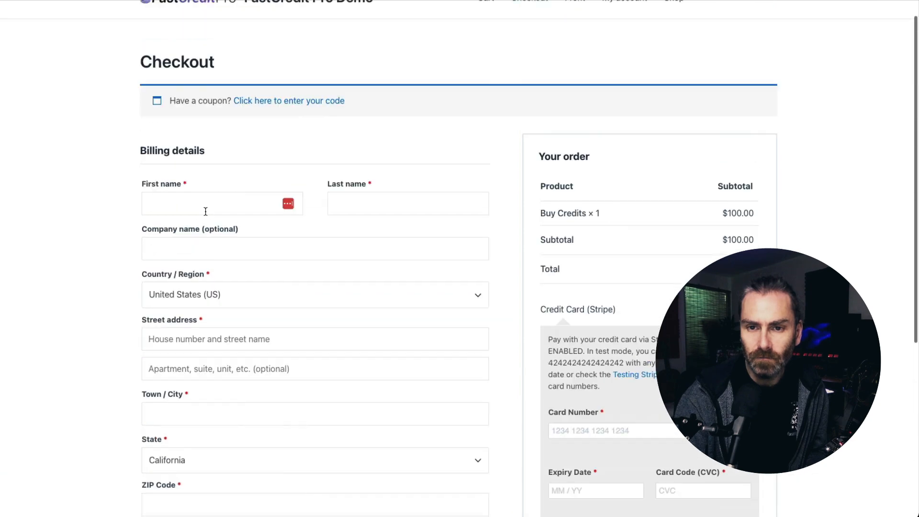
{"action": "left_click", "coordinate": [185, 226]}
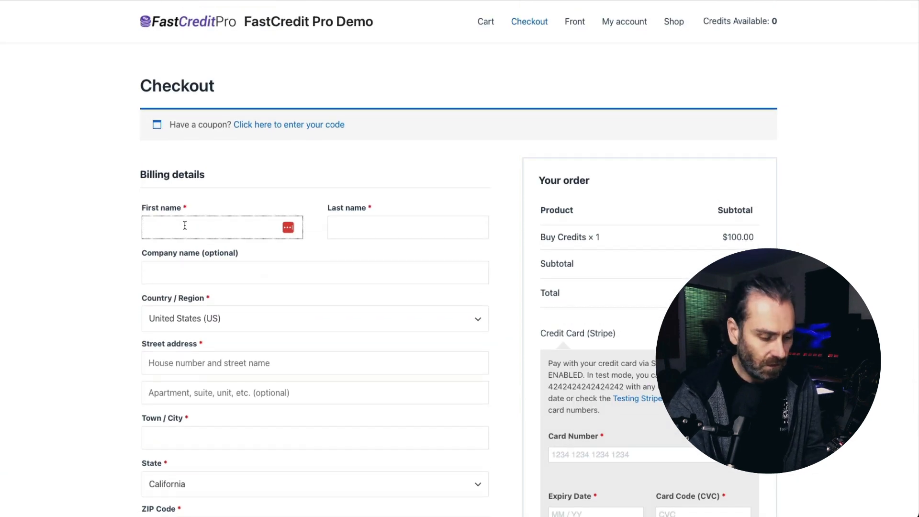
{"action": "type", "text": "Dave"}
{"action": "key", "text": "Tab"}
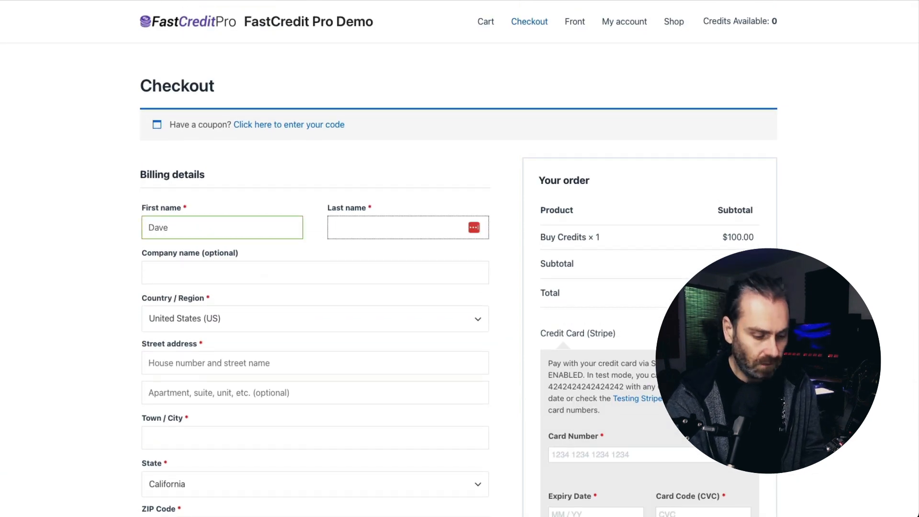
{"action": "type", "text": "Guest"}
{"action": "key", "text": "Tab"}
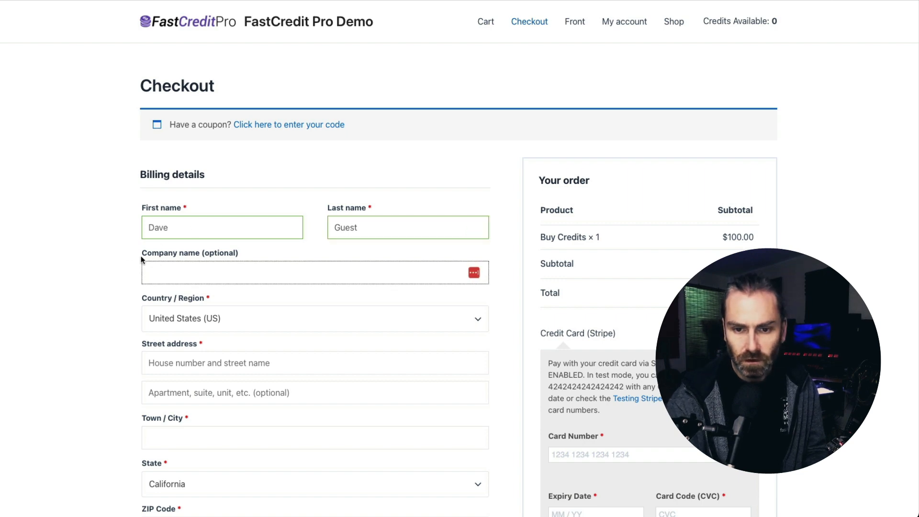
{"action": "scroll", "coordinate": [214, 267], "scroll_direction": "down", "scroll_amount": 3}
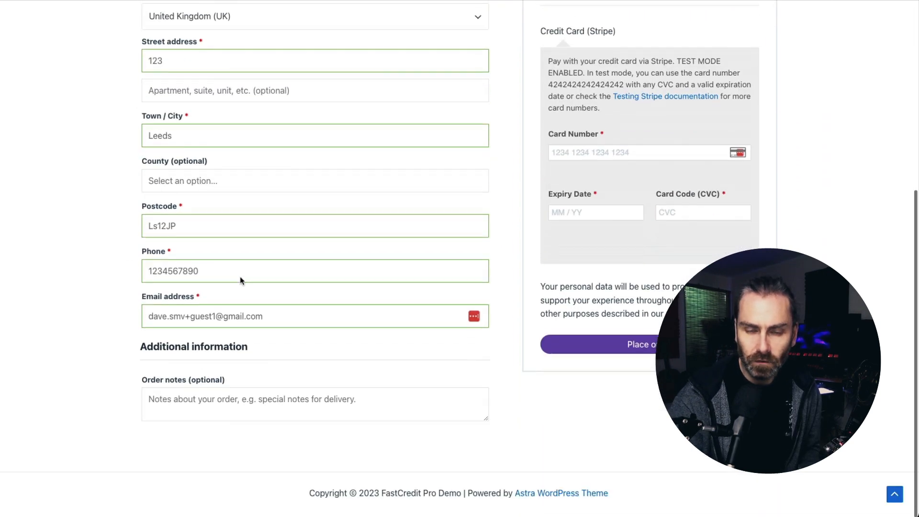
{"action": "scroll", "coordinate": [488, 261], "scroll_direction": "up", "scroll_amount": 6}
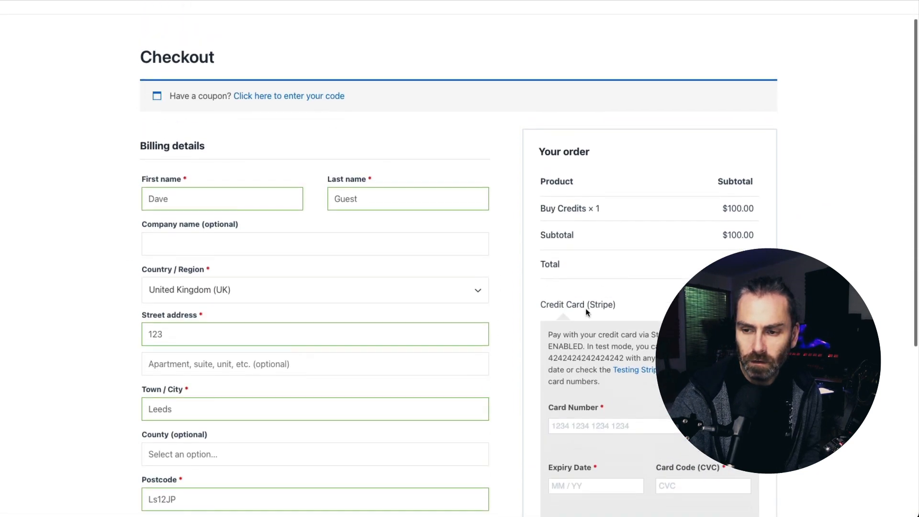
{"action": "scroll", "coordinate": [586, 316], "scroll_direction": "down", "scroll_amount": 3}
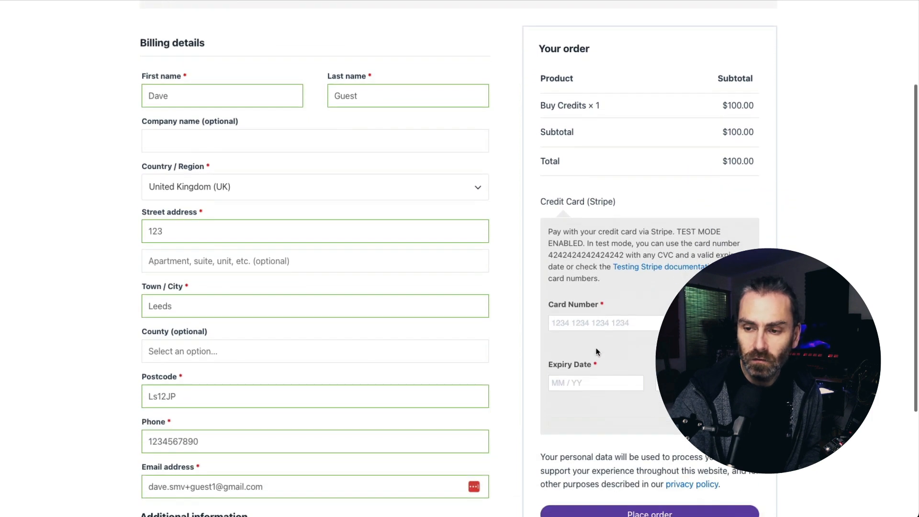
Step: Enter the test card number, expiry date and card code for the Stripe payment and place the order
{"action": "left_click", "coordinate": [584, 324]}
{"action": "type", "text": "4242424242 4"}
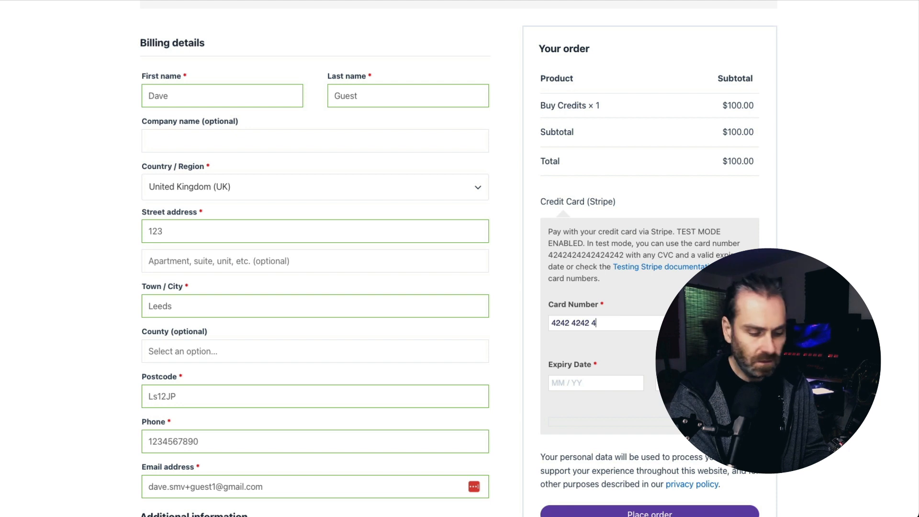
{"action": "type", "text": "2424242"}
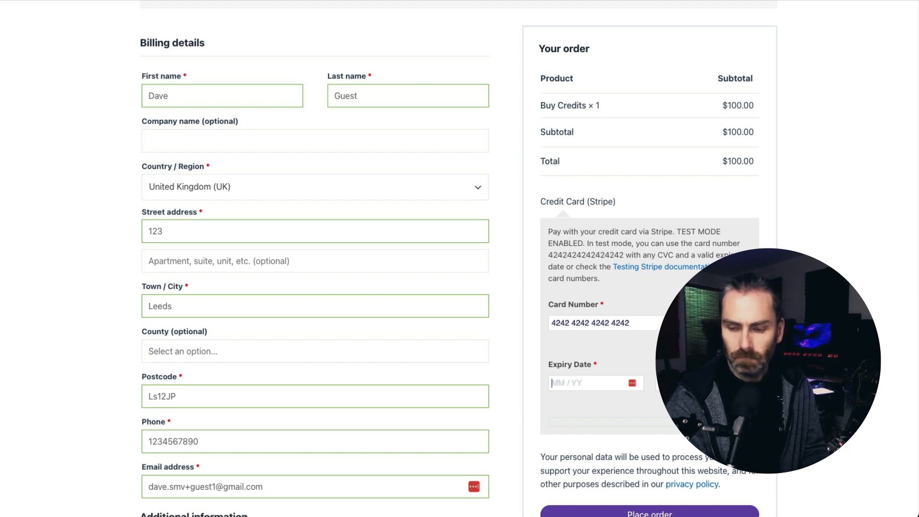
{"action": "type", "text": "12 / 33"}
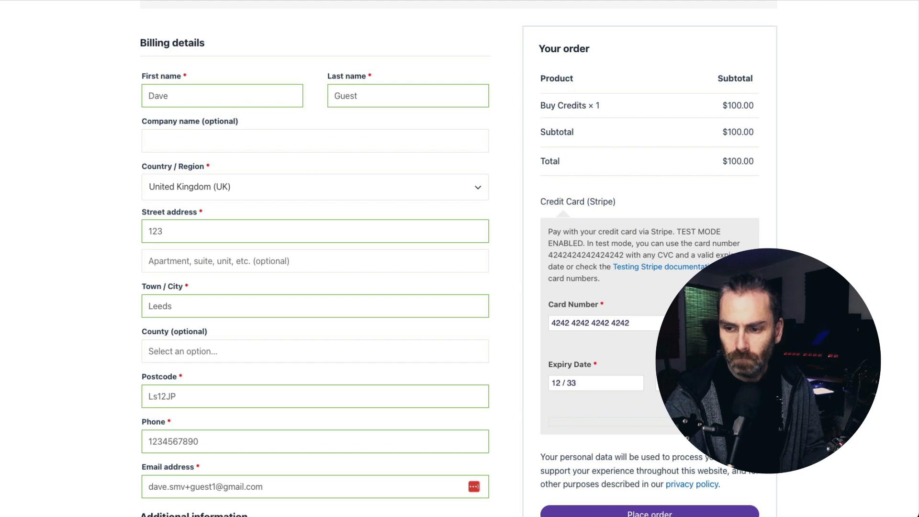
{"action": "scroll", "coordinate": [614, 337], "scroll_direction": "up", "scroll_amount": 1}
{"action": "scroll", "coordinate": [614, 337], "scroll_direction": "down", "scroll_amount": 4}
{"action": "left_click", "coordinate": [635, 365]}
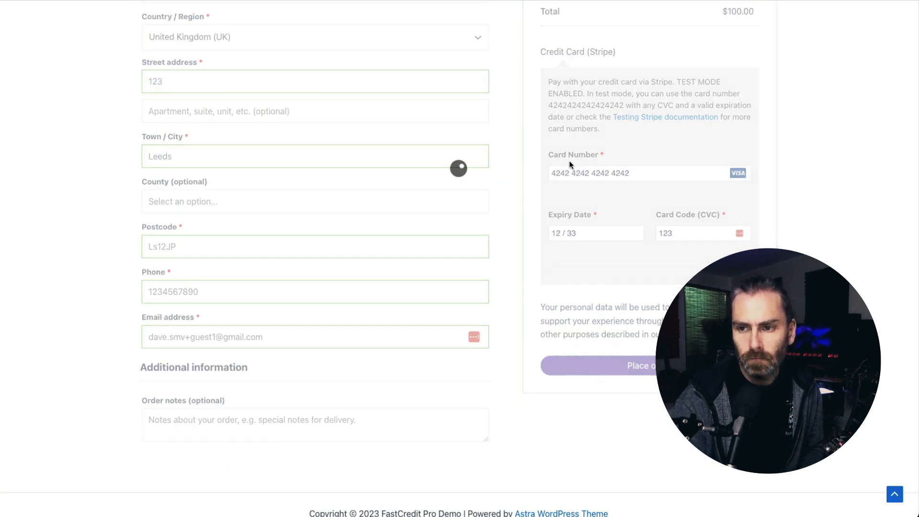
{"action": "scroll", "coordinate": [570, 164], "scroll_direction": "up", "scroll_amount": 2}
{"action": "scroll", "coordinate": [570, 164], "scroll_direction": "up", "scroll_amount": 4}
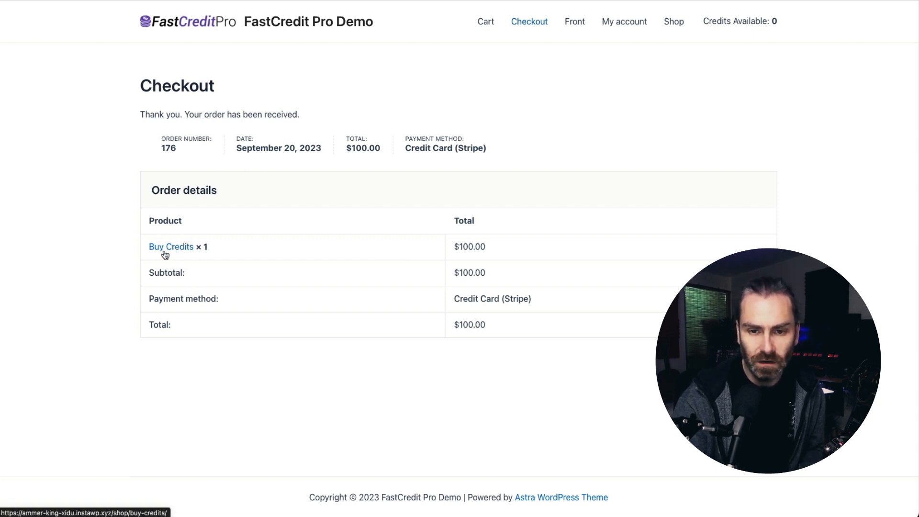
Step: Open the storefront's My account page and check the available credits
{"action": "left_click", "coordinate": [622, 24]}
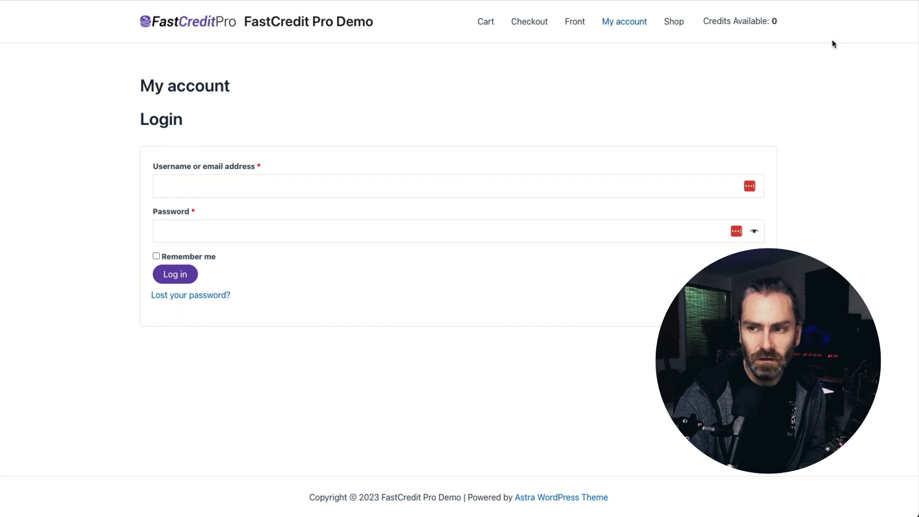
{"action": "double_click", "coordinate": [773, 21]}
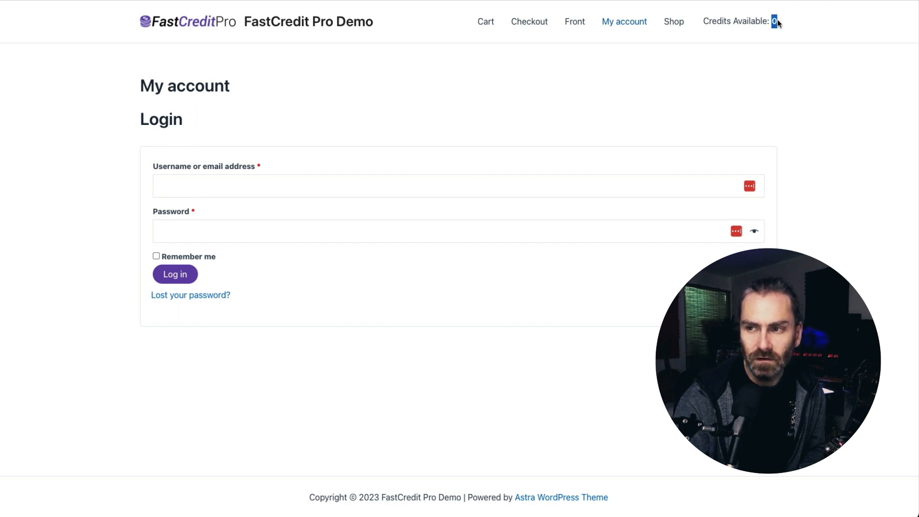
{"action": "left_click", "coordinate": [467, 88]}
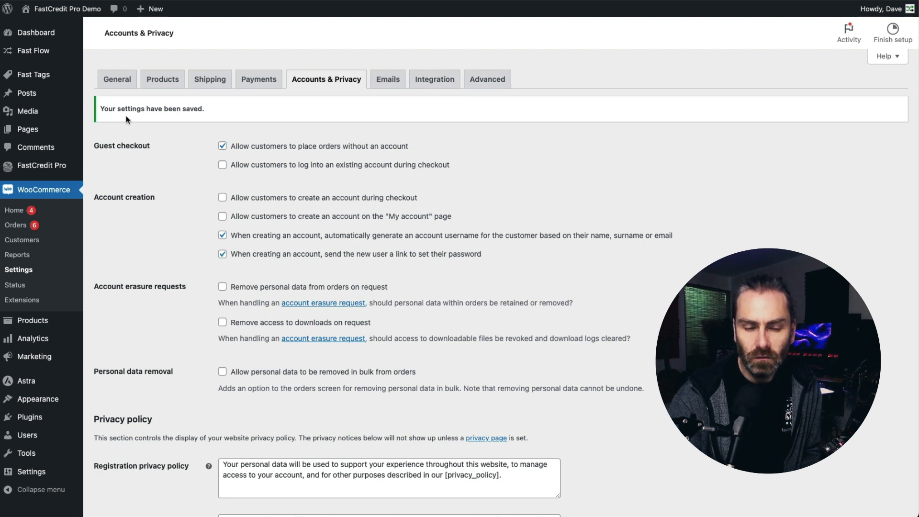
Step: Switch to the WooCommerce admin, open the newest order and examine its assigned customer, items and custom fields
{"action": "left_click", "coordinate": [15, 225]}
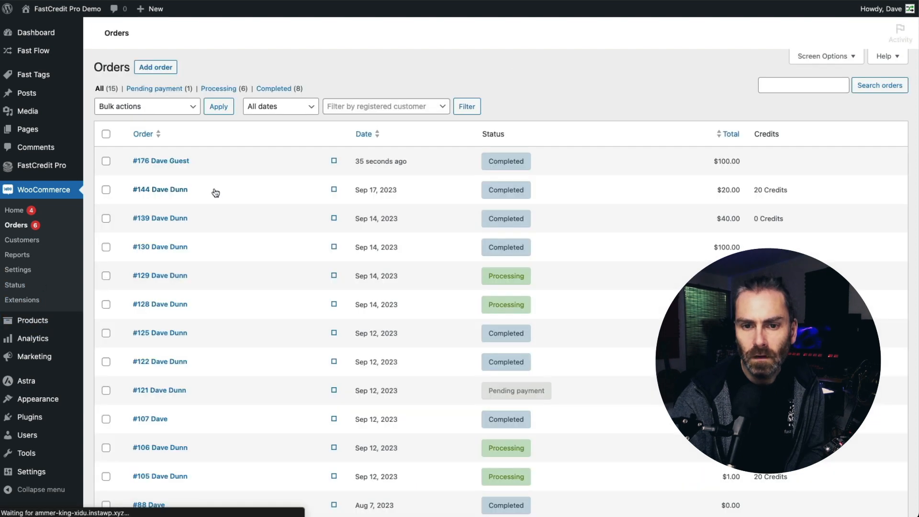
{"action": "left_click", "coordinate": [165, 163]}
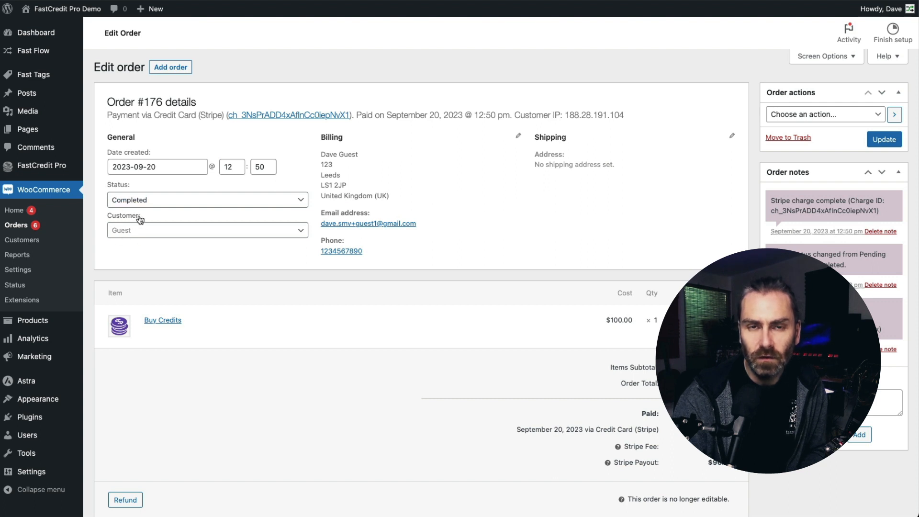
{"action": "left_click", "coordinate": [137, 233]}
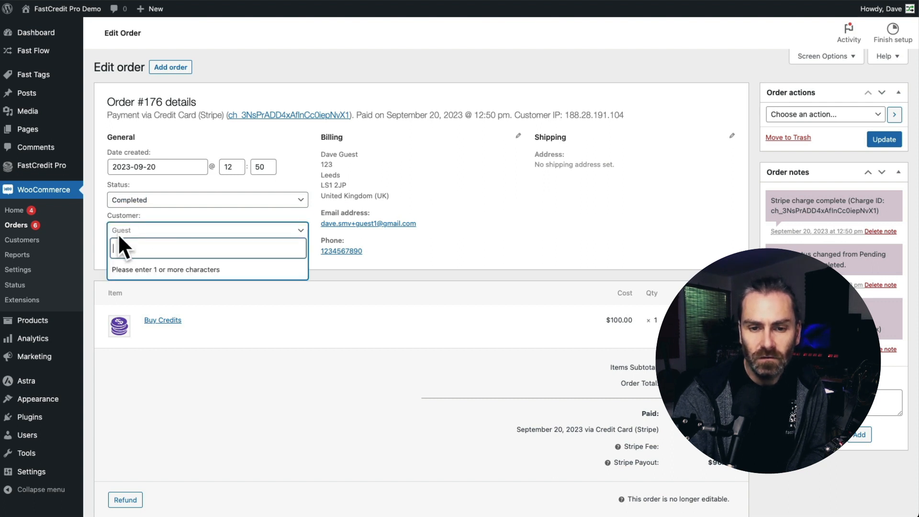
{"action": "left_click", "coordinate": [93, 232]}
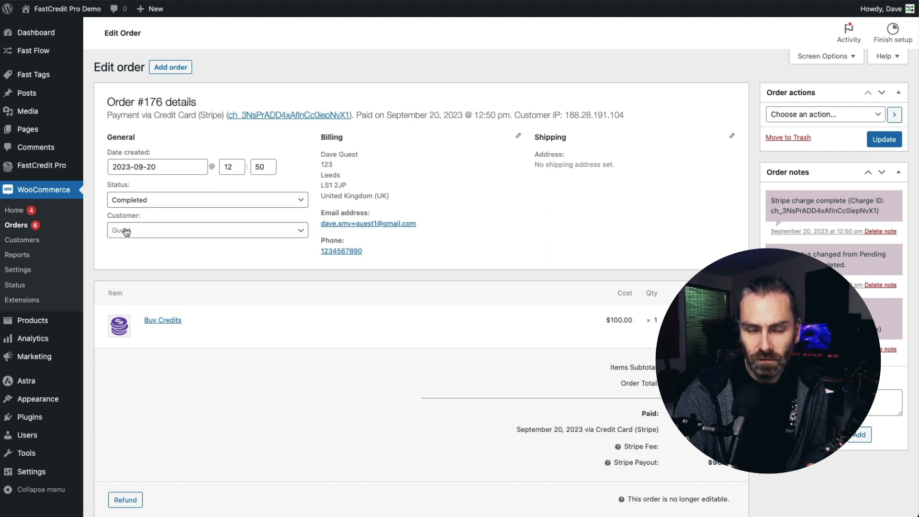
{"action": "scroll", "coordinate": [424, 244], "scroll_direction": "down", "scroll_amount": 5}
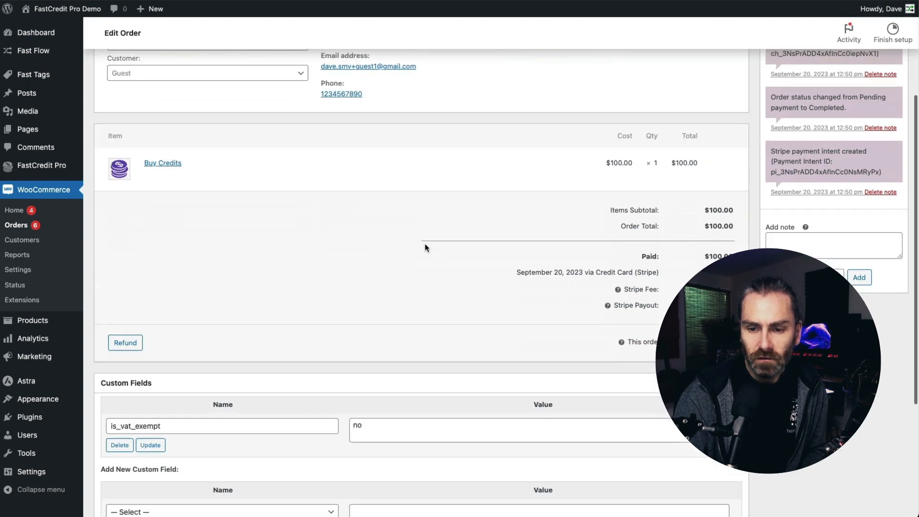
{"action": "scroll", "coordinate": [424, 242], "scroll_direction": "down", "scroll_amount": 3}
{"action": "scroll", "coordinate": [424, 242], "scroll_direction": "up", "scroll_amount": 8}
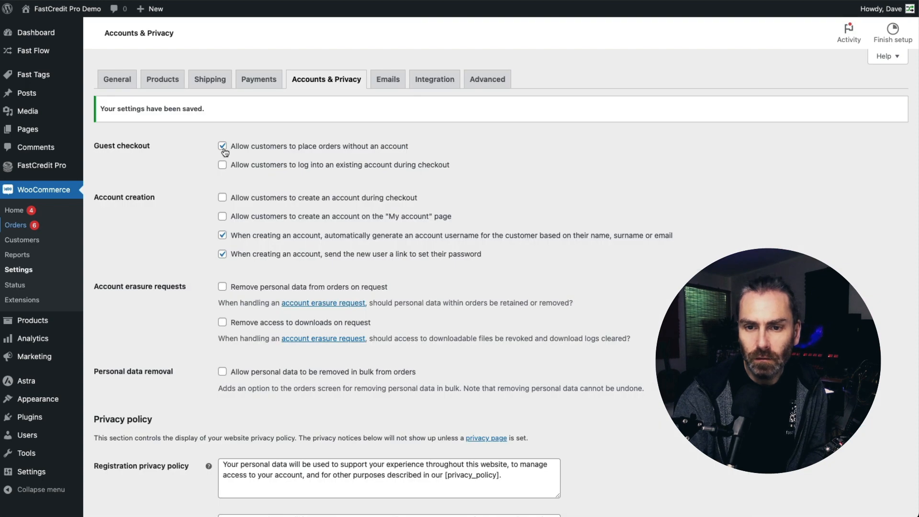
Step: Disallow orders without an account in the Accounts & Privacy settings and save the changes
{"action": "left_click", "coordinate": [224, 147]}
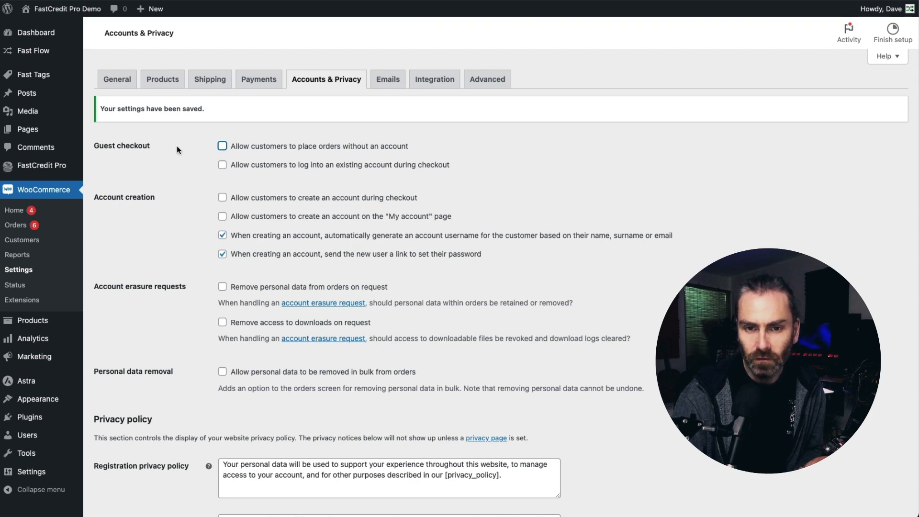
{"action": "scroll", "coordinate": [180, 196], "scroll_direction": "down", "scroll_amount": 8}
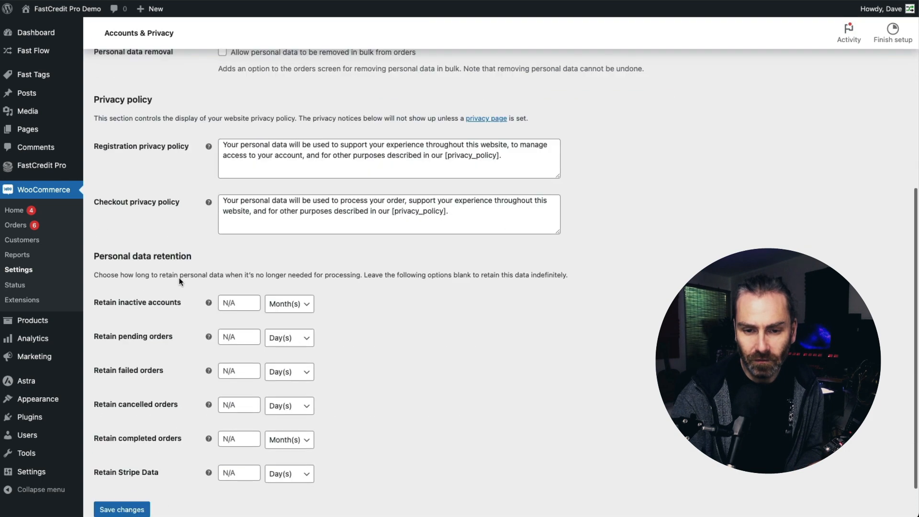
{"action": "left_click", "coordinate": [131, 460]}
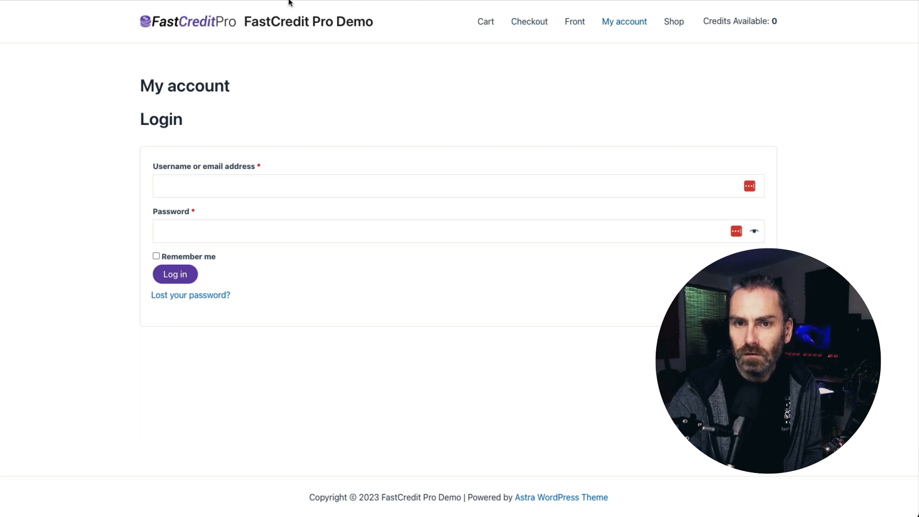
Step: Copy the Shop page link, close all InPrivate windows and open the link in a fresh InPrivate window
{"action": "right_click", "coordinate": [671, 23]}
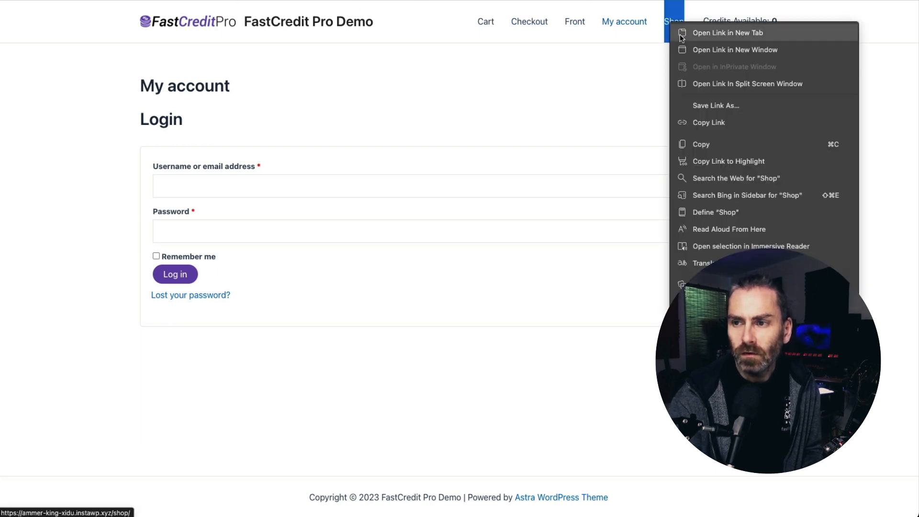
{"action": "left_click", "coordinate": [718, 120]}
{"action": "left_click", "coordinate": [839, 2]}
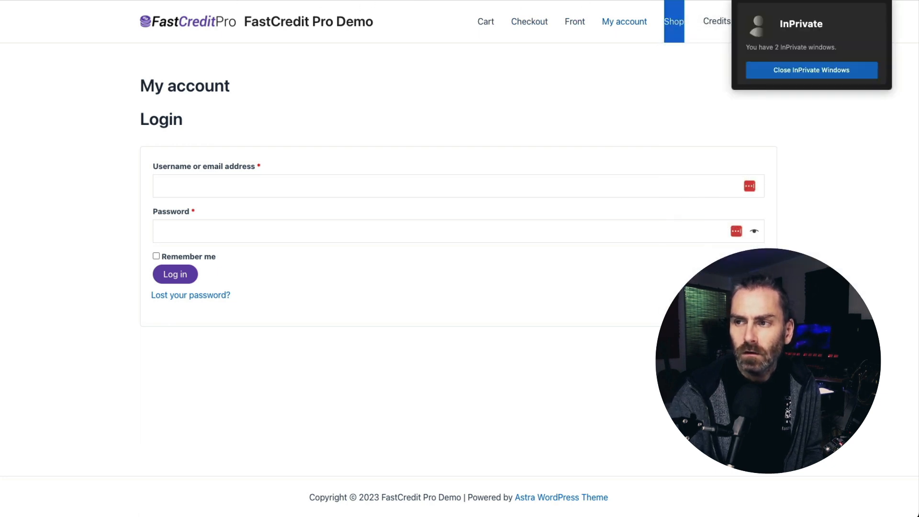
{"action": "left_click", "coordinate": [794, 70]}
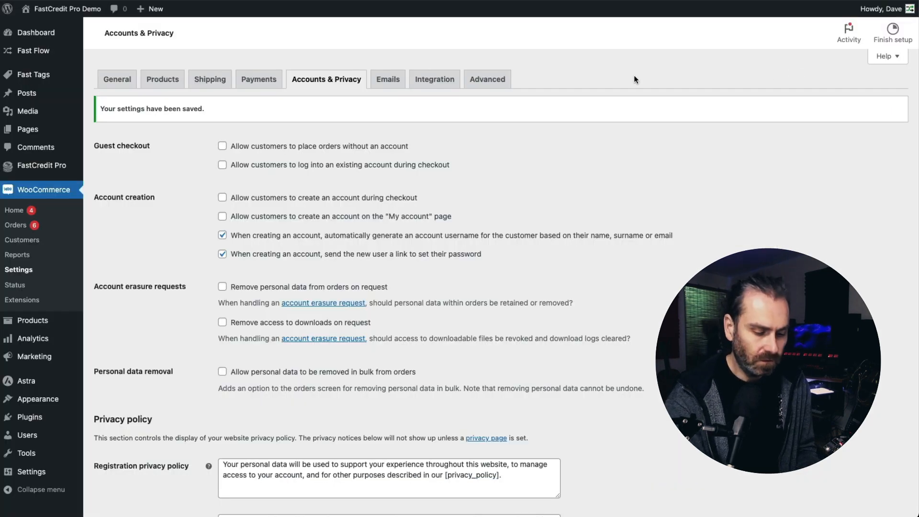
{"action": "key", "text": "super+shift+n"}
{"action": "key", "text": "super+v"}
{"action": "key", "text": "Return"}
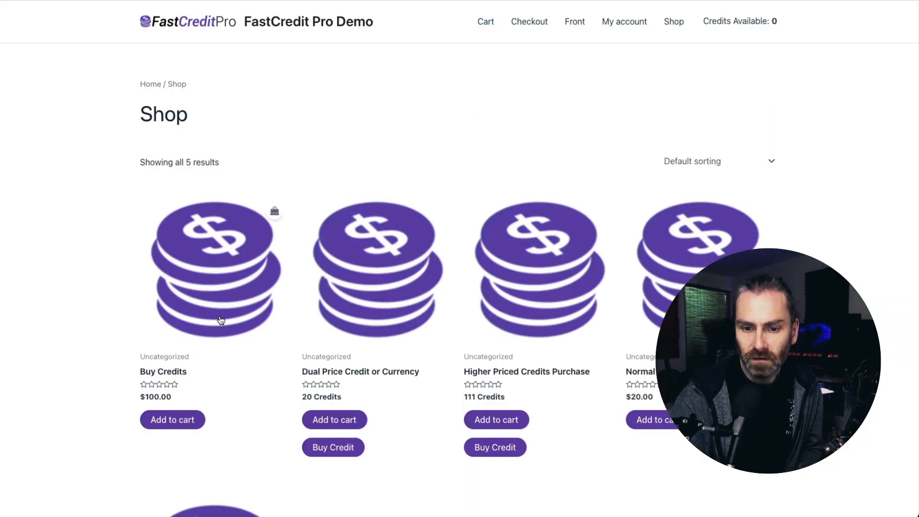
Step: Add the Buy Credits product to the cart and try to check out without being logged in
{"action": "left_click", "coordinate": [171, 420]}
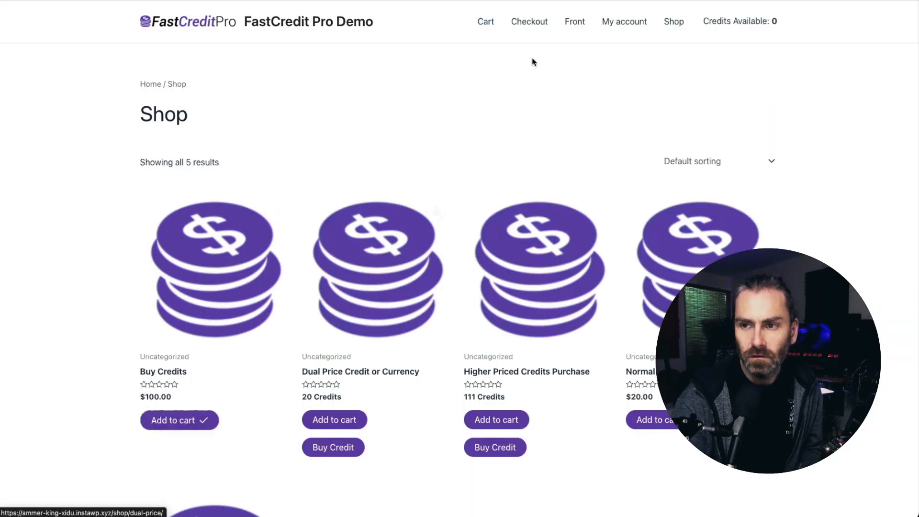
{"action": "left_click", "coordinate": [538, 26]}
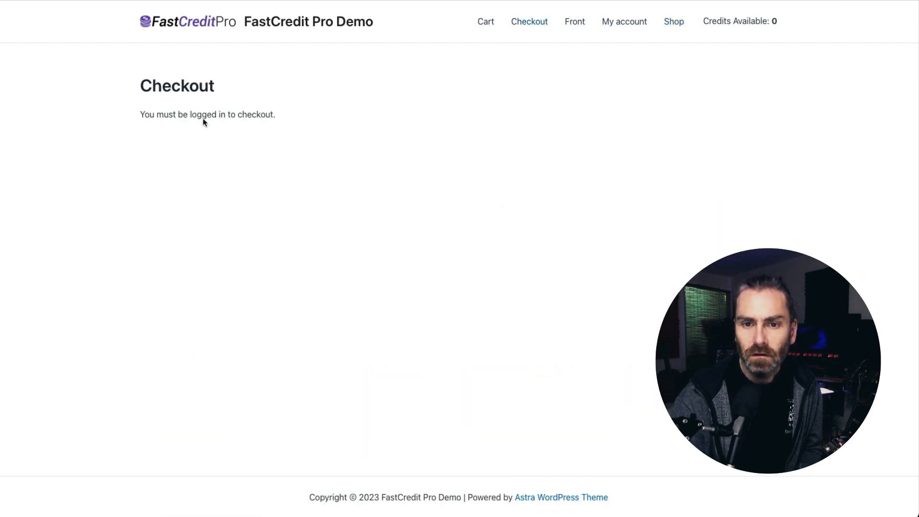
{"action": "left_click_drag", "start_coordinate": [137, 114], "coordinate": [282, 114]}
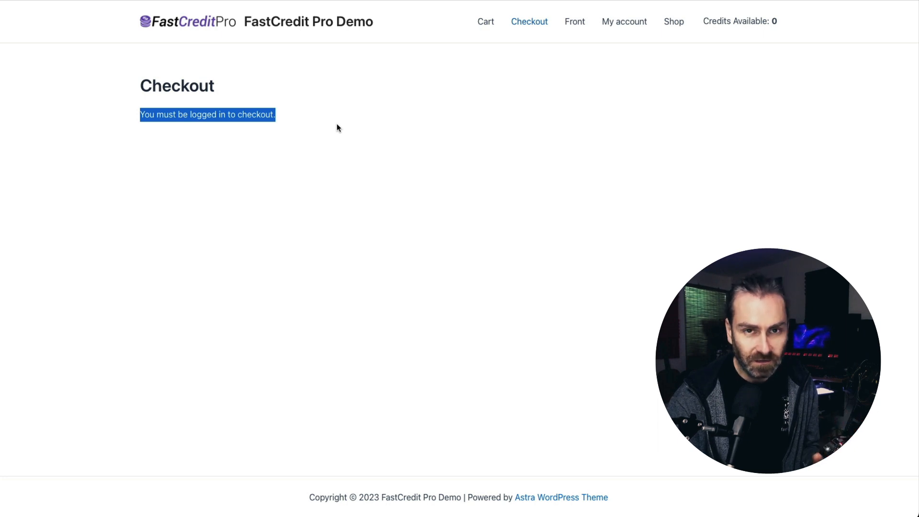
Step: Switch to the WooCommerce admin, allow customers to create an account during checkout and save the changes
{"action": "key", "text": "super+grave"}
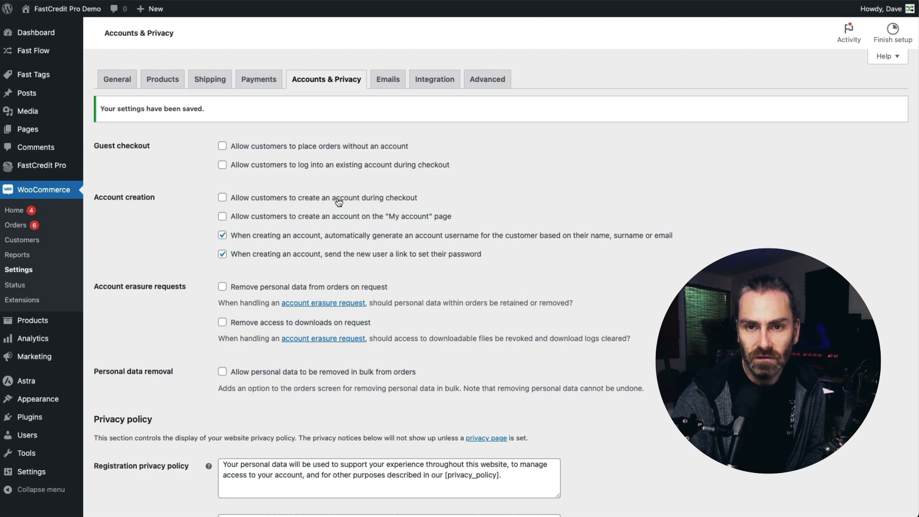
{"action": "left_click", "coordinate": [222, 198]}
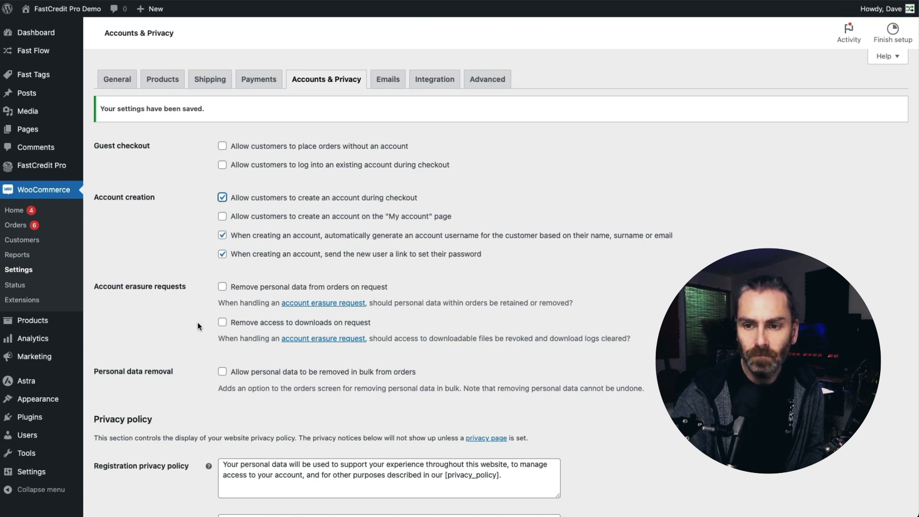
{"action": "scroll", "coordinate": [197, 321], "scroll_direction": "down", "scroll_amount": 10}
{"action": "left_click", "coordinate": [122, 460]}
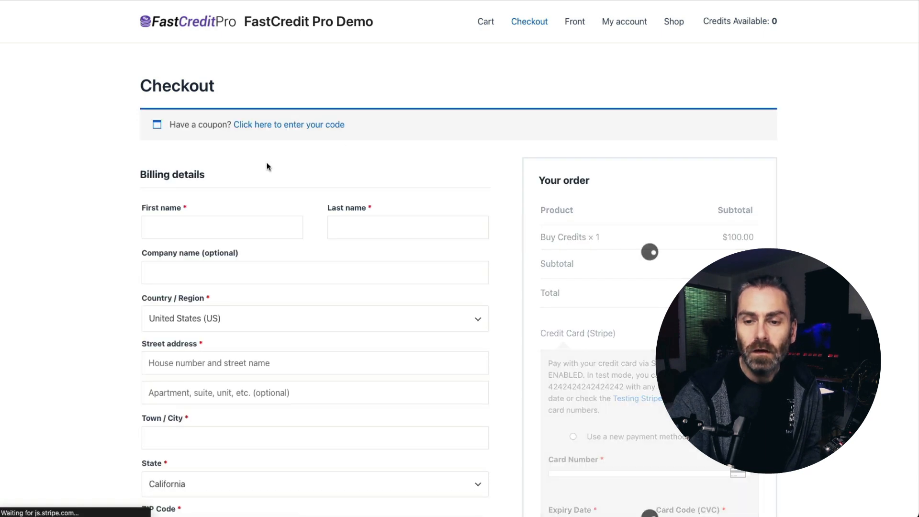
Step: Return to the storefront checkout and enter the customer's first and last name in the billing details
{"action": "scroll", "coordinate": [147, 170], "scroll_direction": "down", "scroll_amount": 3}
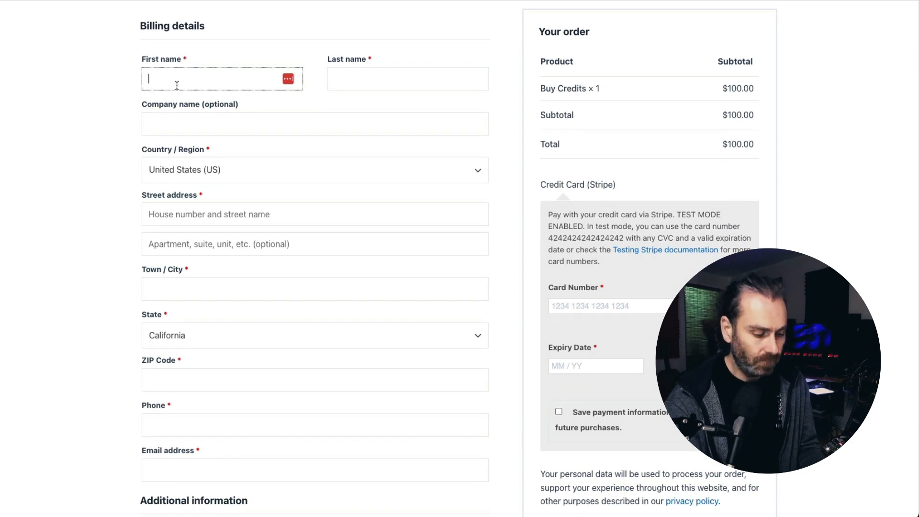
{"action": "left_click", "coordinate": [363, 82]}
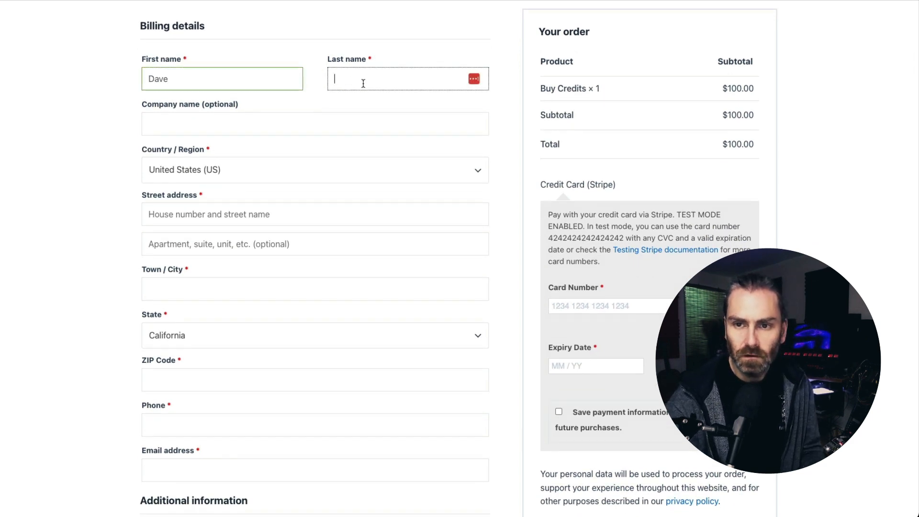
{"action": "scroll", "coordinate": [357, 111], "scroll_direction": "up", "scroll_amount": 3}
{"action": "type", "text": "User"}
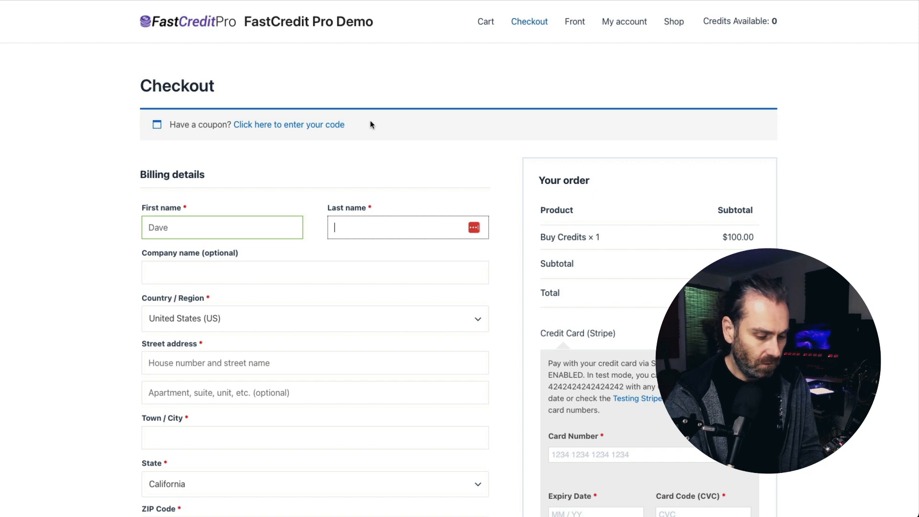
Step: Set the billing country to United Kingdom (UK) and fill in the customer's street address, town, postcode, phone and email
{"action": "scroll", "coordinate": [228, 214], "scroll_direction": "down", "scroll_amount": 2}
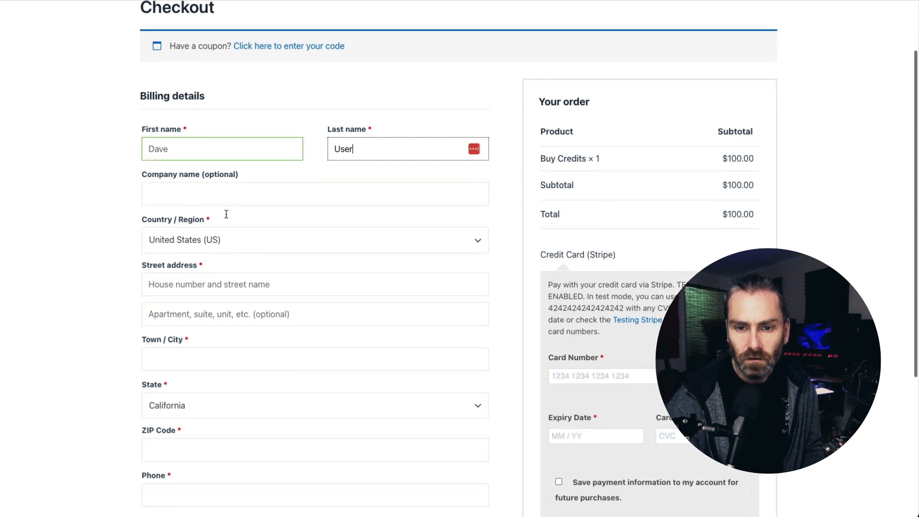
{"action": "left_click", "coordinate": [191, 210]}
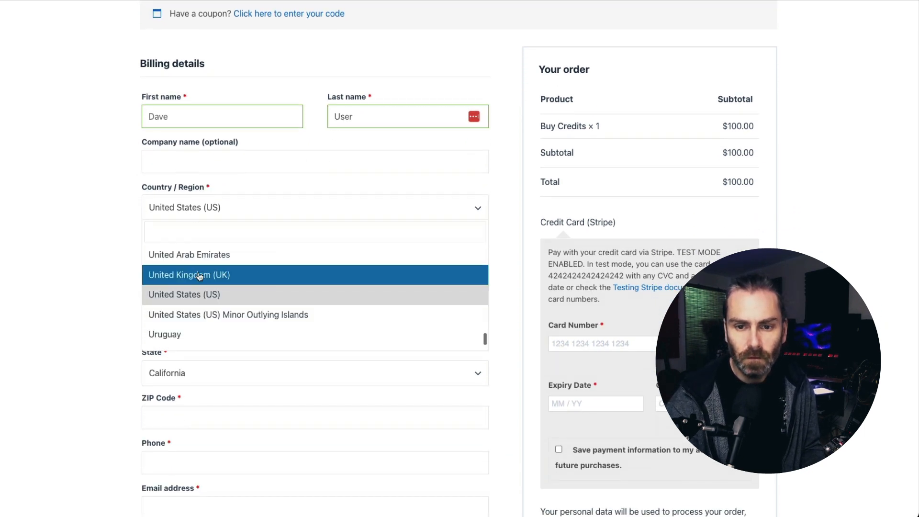
{"action": "left_click", "coordinate": [191, 248]}
{"action": "left_click", "coordinate": [192, 252]}
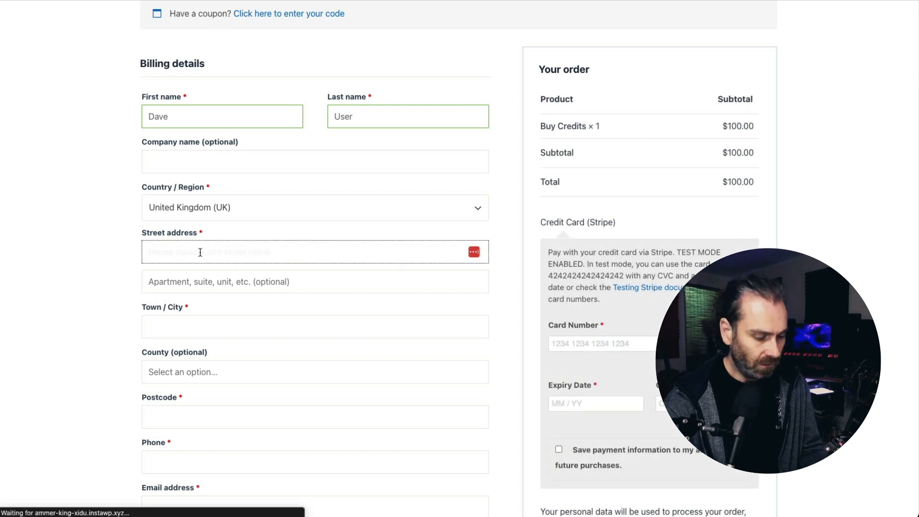
{"action": "type", "text": "12"}
{"action": "scroll", "coordinate": [299, 307], "scroll_direction": "up", "scroll_amount": 3}
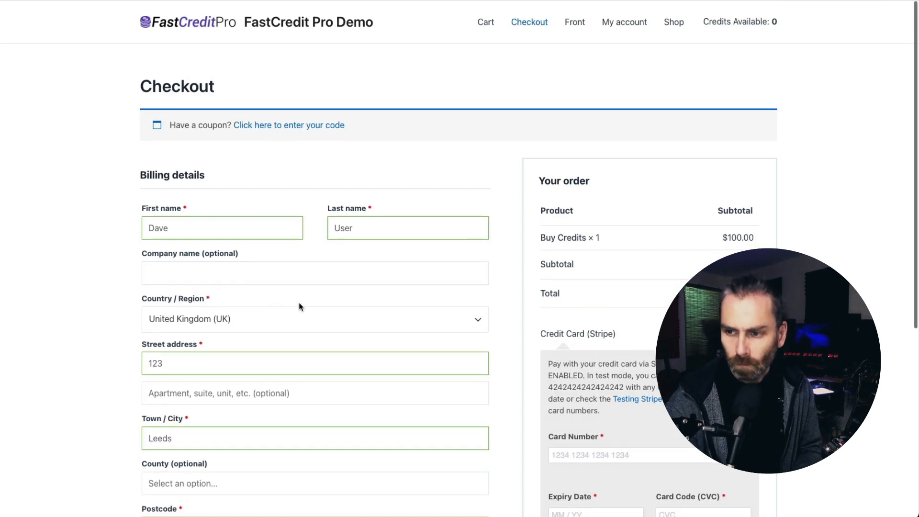
{"action": "scroll", "coordinate": [298, 307], "scroll_direction": "down", "scroll_amount": 5}
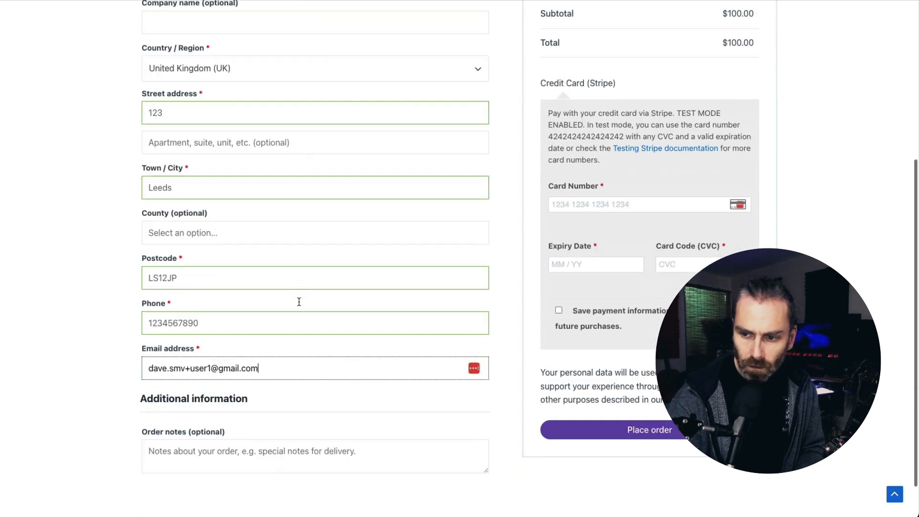
Step: Enter the Stripe test card number, expiry date and card code, review the checkout form and place the order
{"action": "scroll", "coordinate": [351, 303], "scroll_direction": "up", "scroll_amount": 2}
{"action": "left_click", "coordinate": [564, 298]}
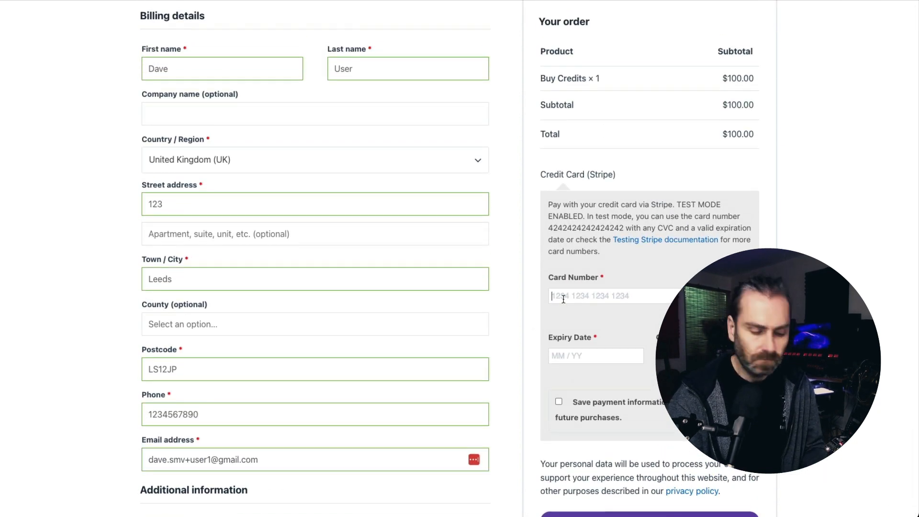
{"action": "type", "text": "4242 4242 4242 4242"}
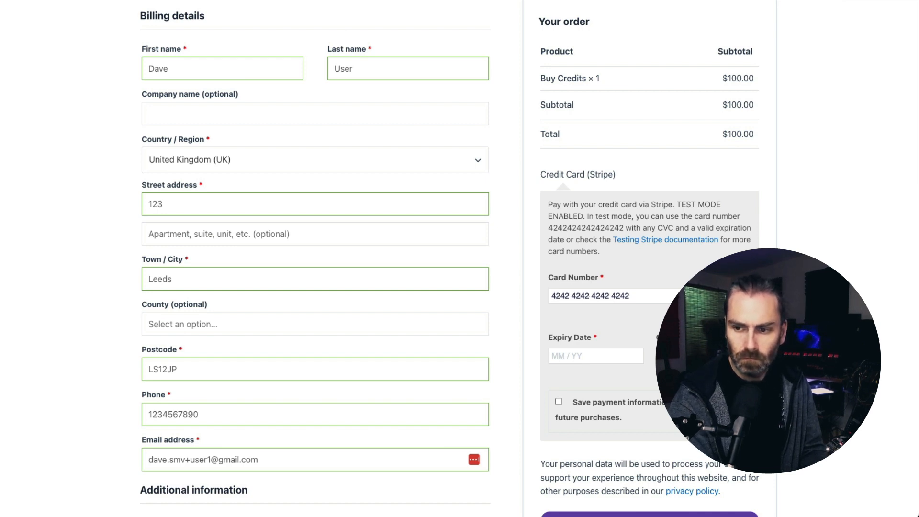
{"action": "type", "text": "1233"}
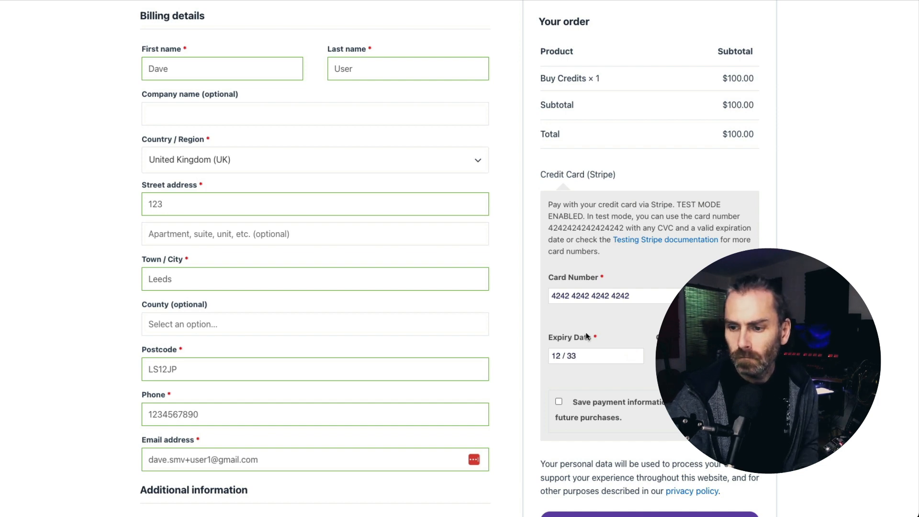
{"action": "scroll", "coordinate": [598, 297], "scroll_direction": "down", "scroll_amount": 3}
{"action": "scroll", "coordinate": [597, 297], "scroll_direction": "up", "scroll_amount": 6}
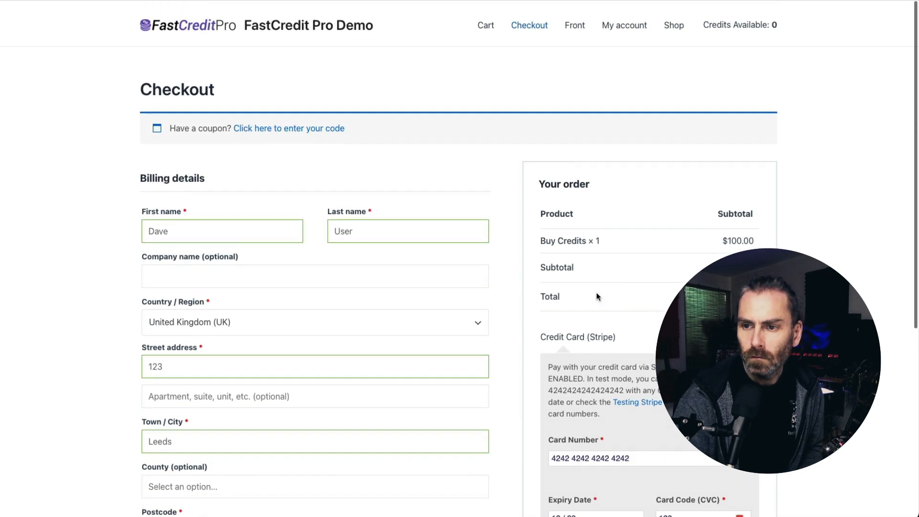
{"action": "scroll", "coordinate": [608, 299], "scroll_direction": "down", "scroll_amount": 3}
{"action": "scroll", "coordinate": [608, 298], "scroll_direction": "down", "scroll_amount": 3}
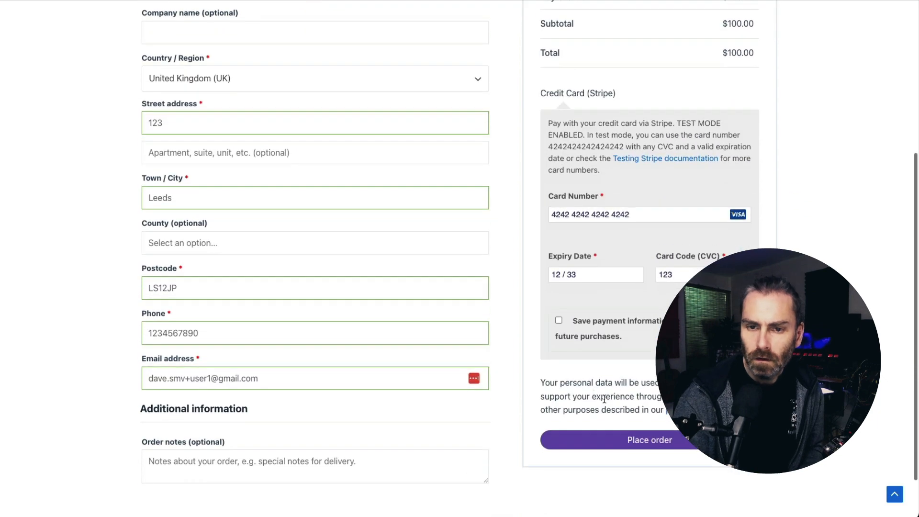
{"action": "left_click", "coordinate": [641, 441]}
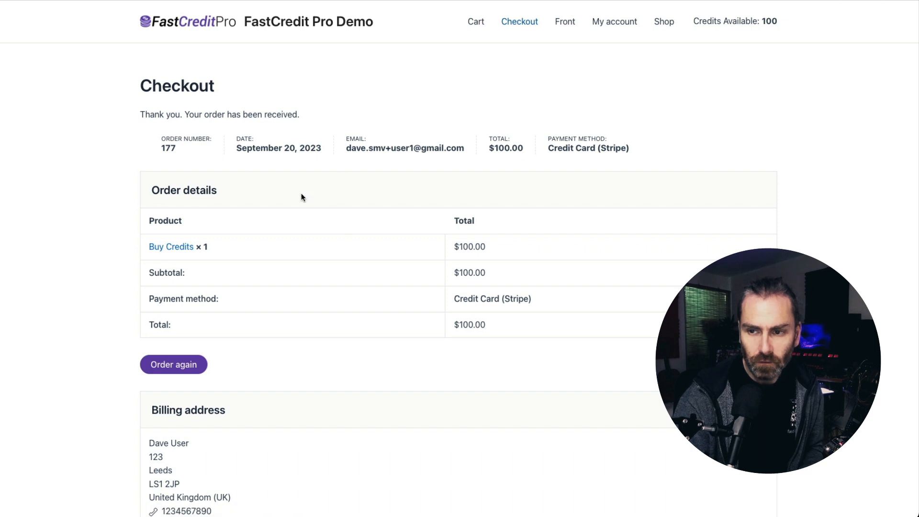
Step: Check the available credits on the order confirmation and on the new customer's My account page
{"action": "double_click", "coordinate": [766, 20]}
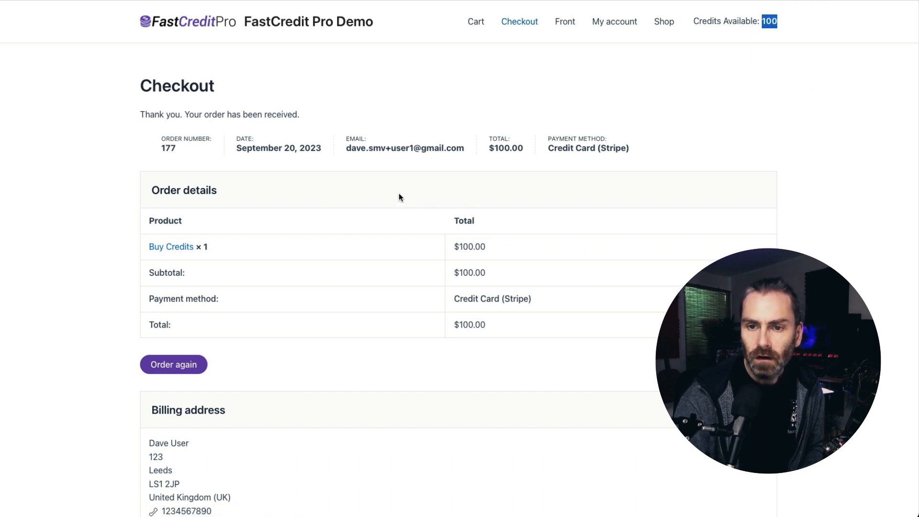
{"action": "scroll", "coordinate": [300, 230], "scroll_direction": "down", "scroll_amount": 3}
{"action": "scroll", "coordinate": [303, 231], "scroll_direction": "up", "scroll_amount": 3}
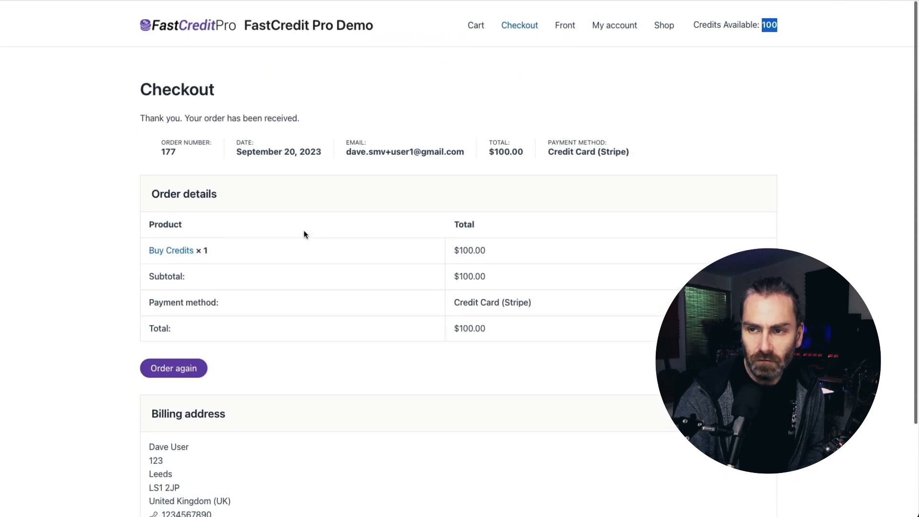
{"action": "left_click", "coordinate": [611, 27]}
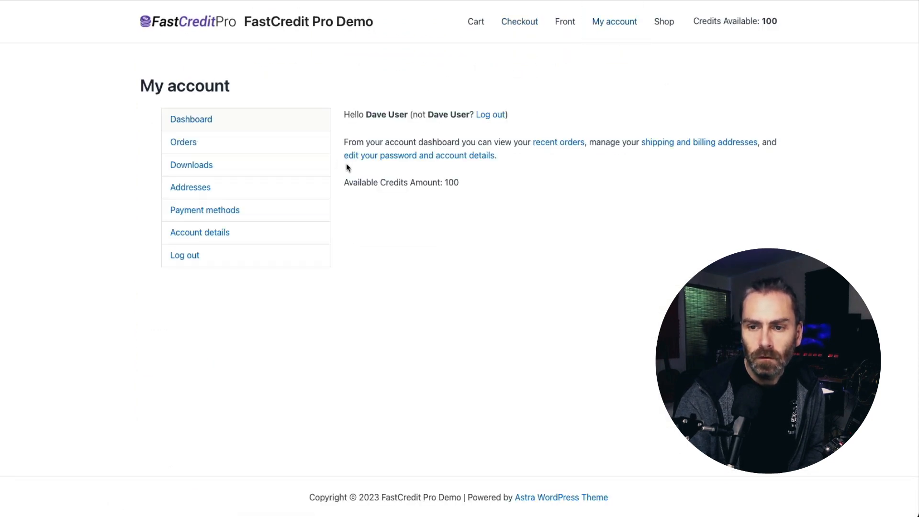
{"action": "double_click", "coordinate": [448, 182]}
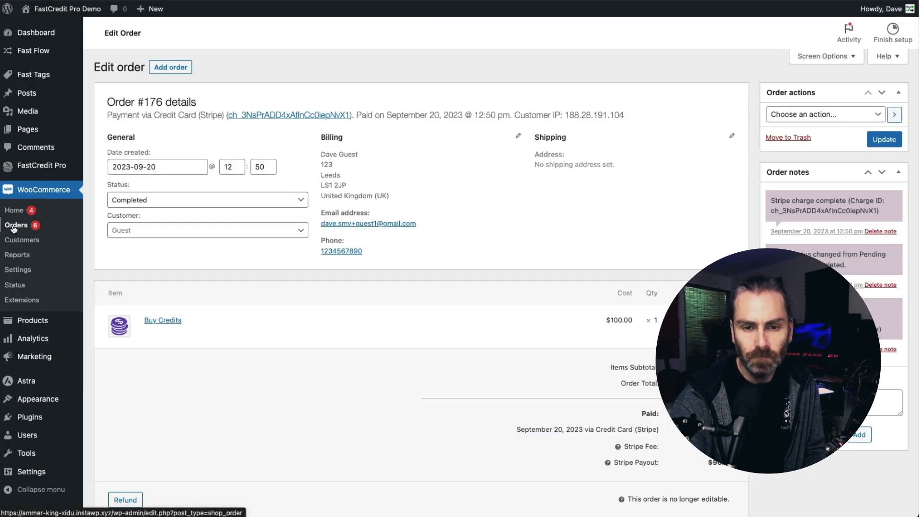
Step: Switch to the WooCommerce admin, open the newest order from the Orders list and examine its assigned customer
{"action": "left_click", "coordinate": [14, 228]}
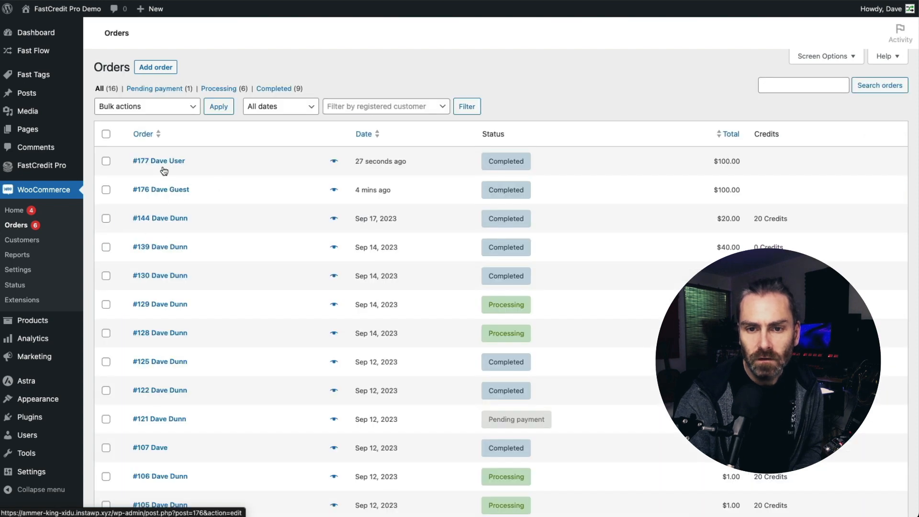
{"action": "left_click", "coordinate": [167, 162]}
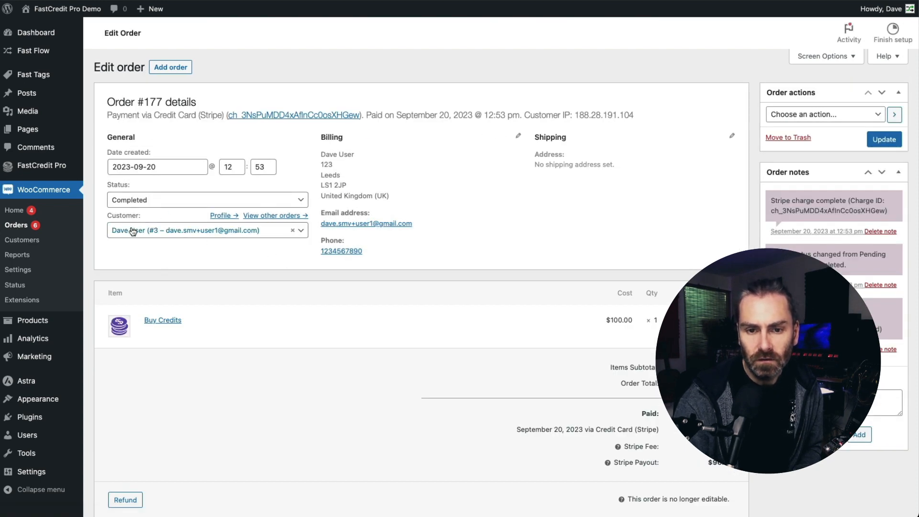
{"action": "left_click", "coordinate": [273, 234]}
{"action": "left_click", "coordinate": [465, 230]}
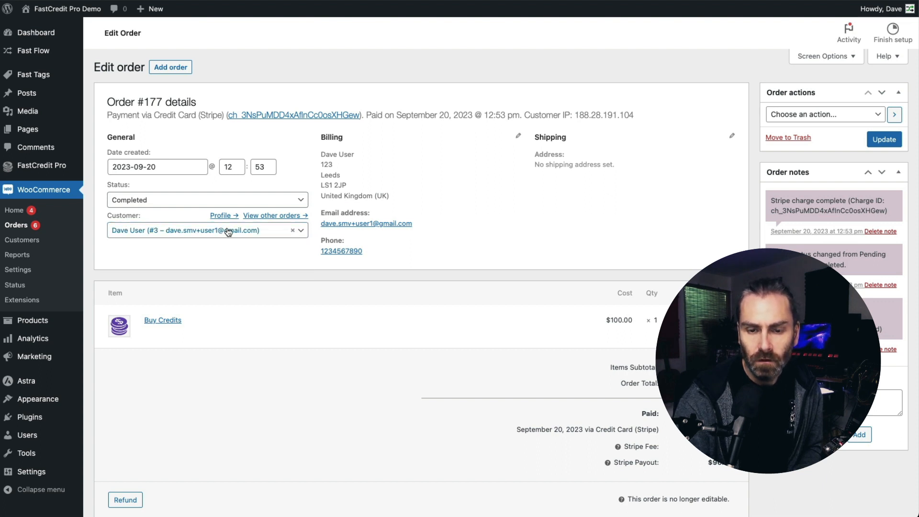